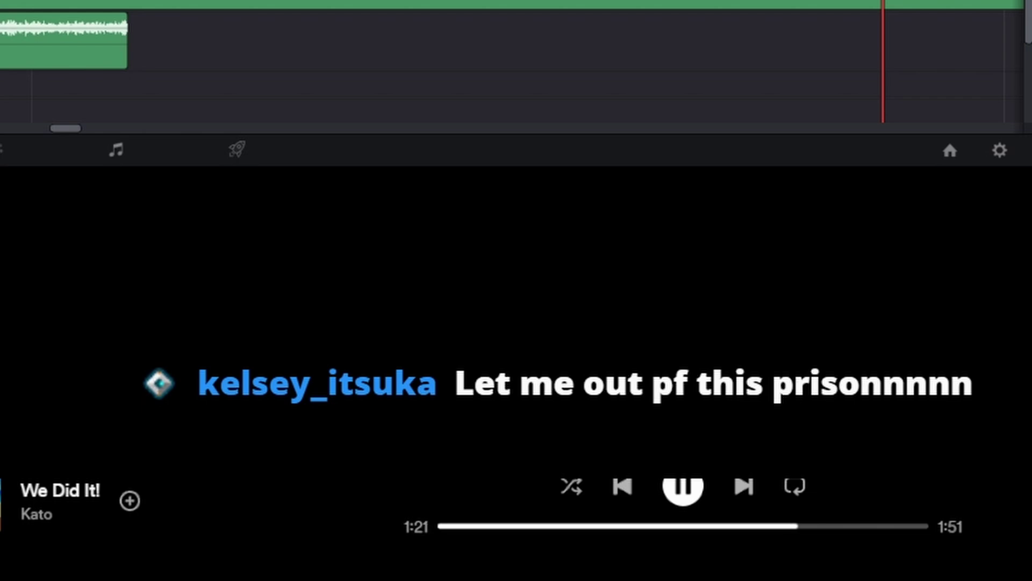
Step: Play the timeline from 01:01:21:45 through the clips after the selected Video 3 clip and stop before the next Video 3 group
scroll(516, 65, down, 5)
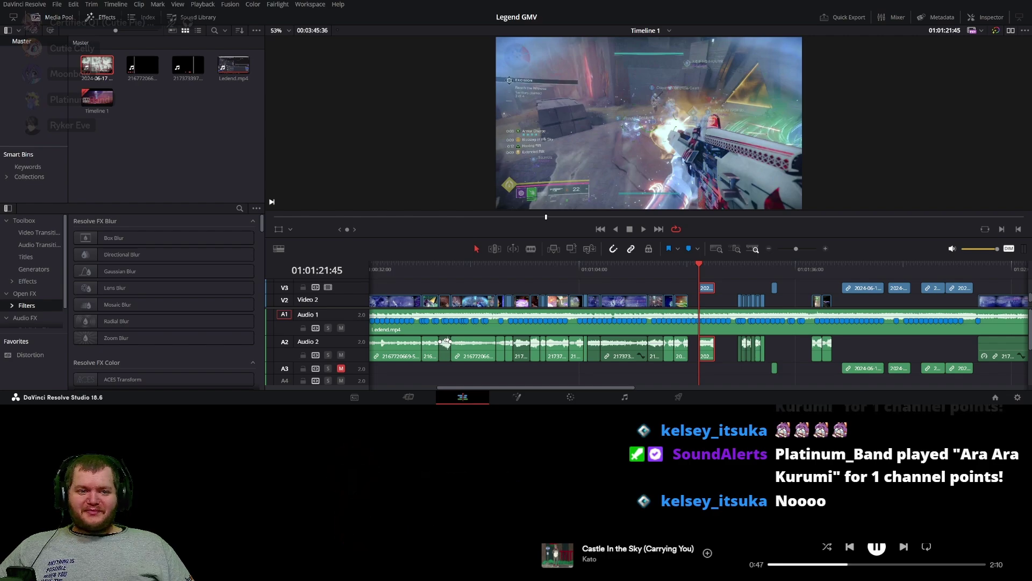
click(644, 230)
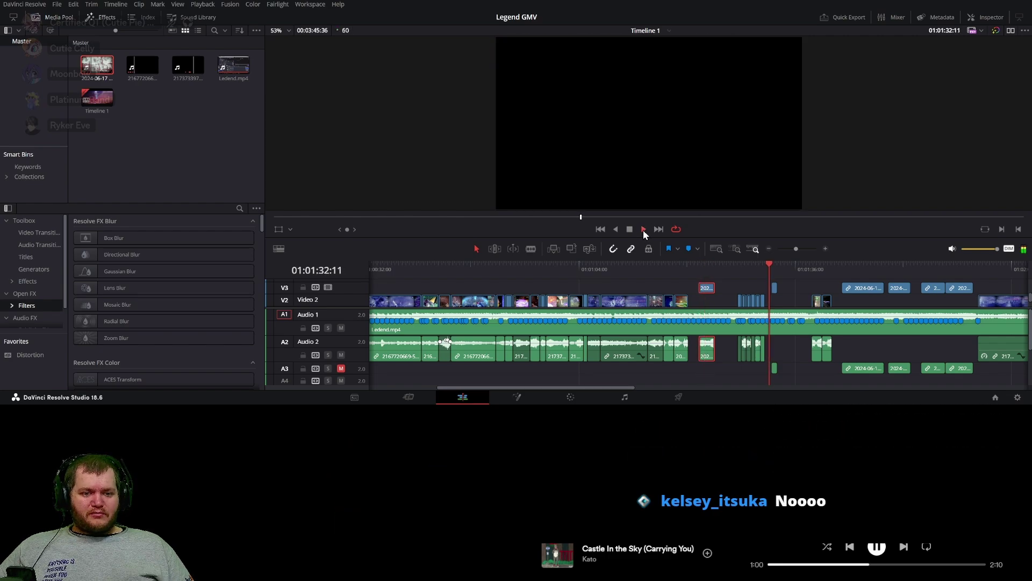
click(642, 230)
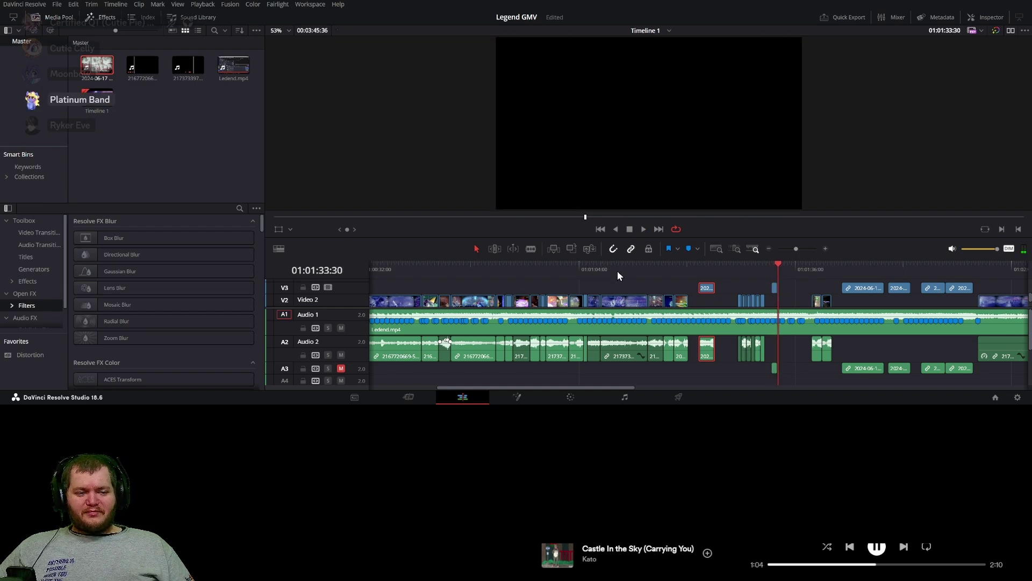
Step: Enlarge the timeline area to show more video and audio tracks, and move the playhead to the timeline's start
drag(436, 259, 435, 144)
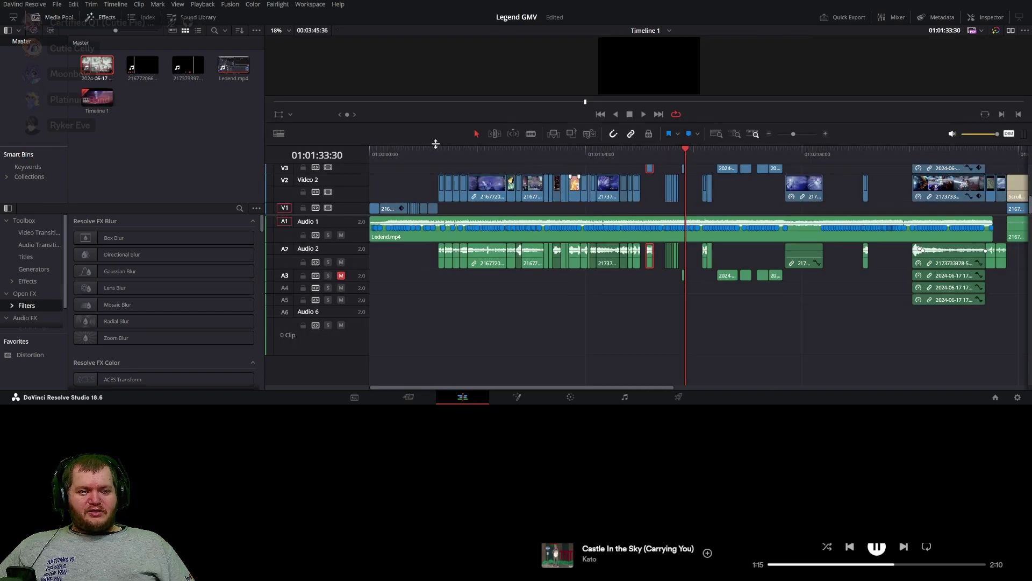
scroll(412, 176, up, 2)
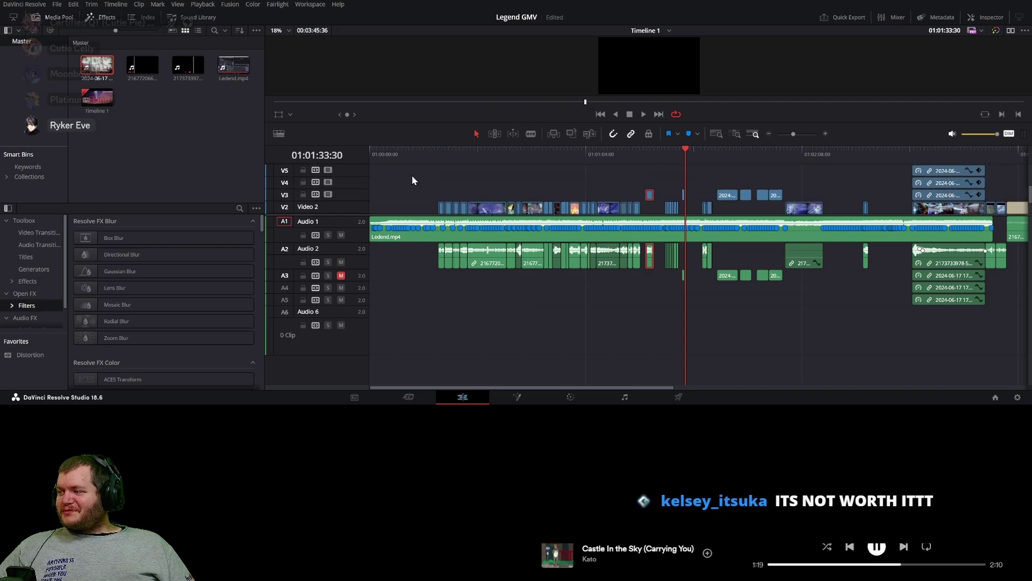
scroll(412, 176, up, 1)
scroll(412, 175, down, 3)
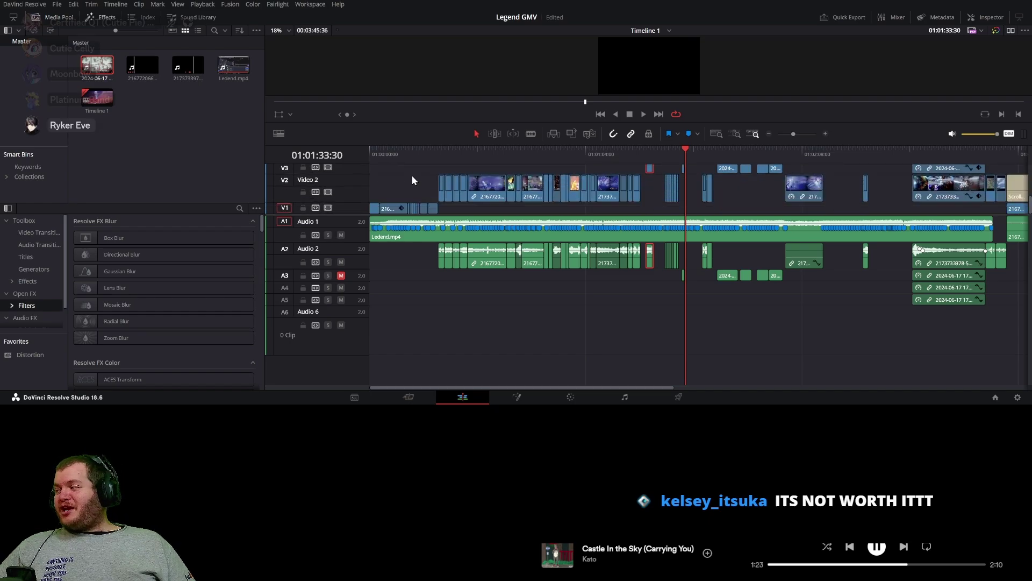
scroll(412, 175, up, 2)
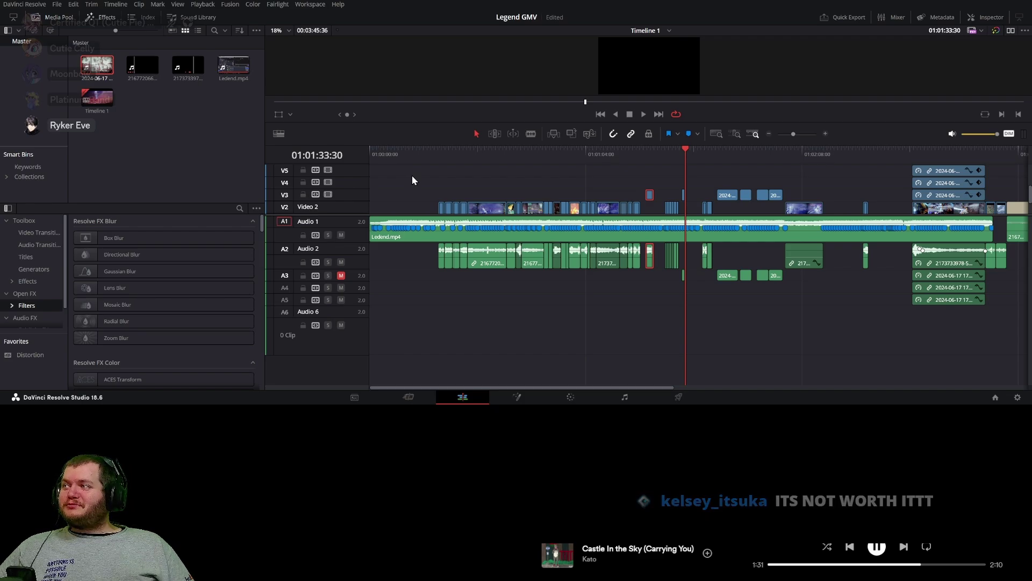
drag(399, 153, 357, 151)
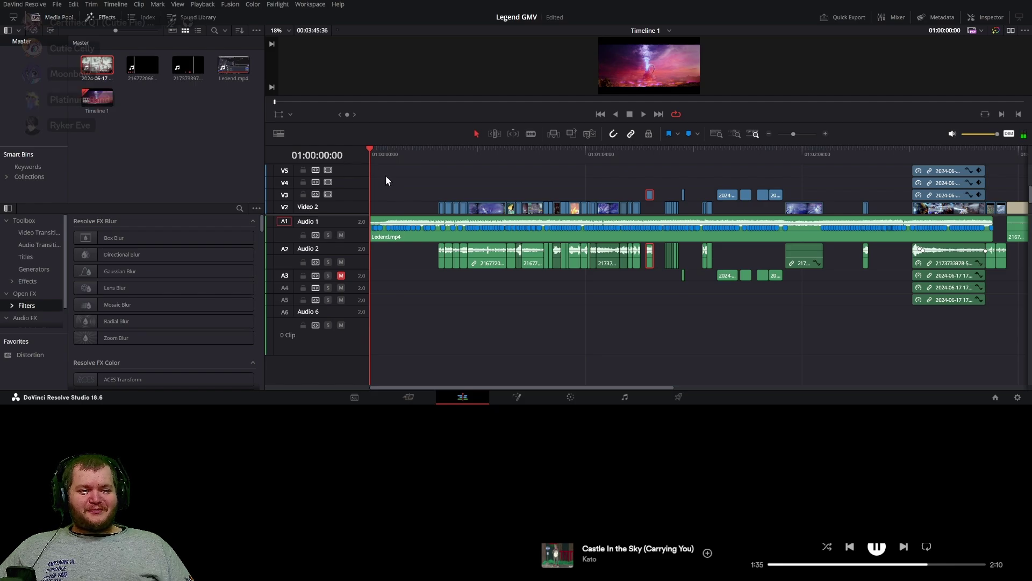
scroll(400, 188, down, 2)
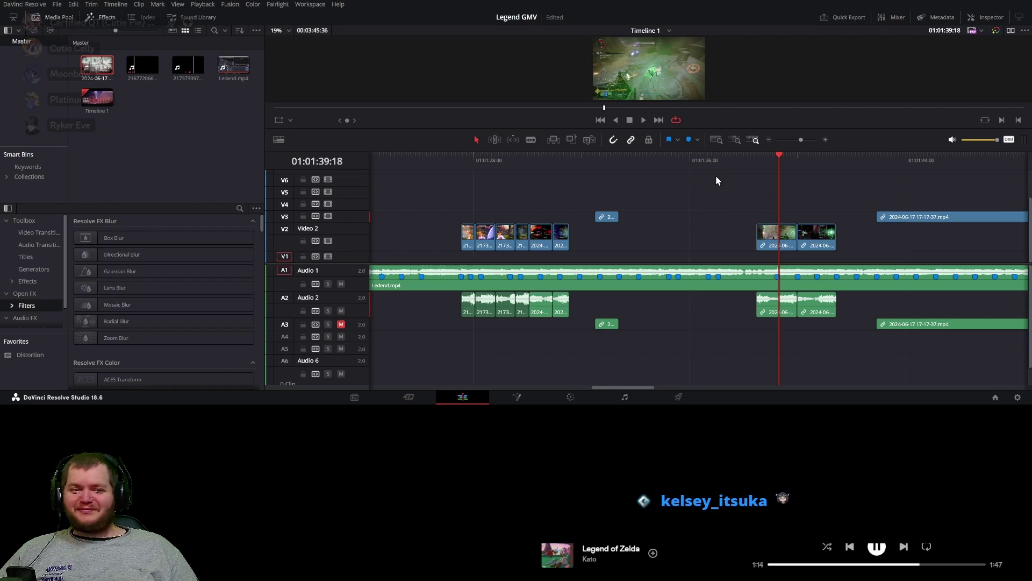
Step: Play the empty section around 01:01:34:06 repeatedly to check the music against its beat markers
click(639, 157)
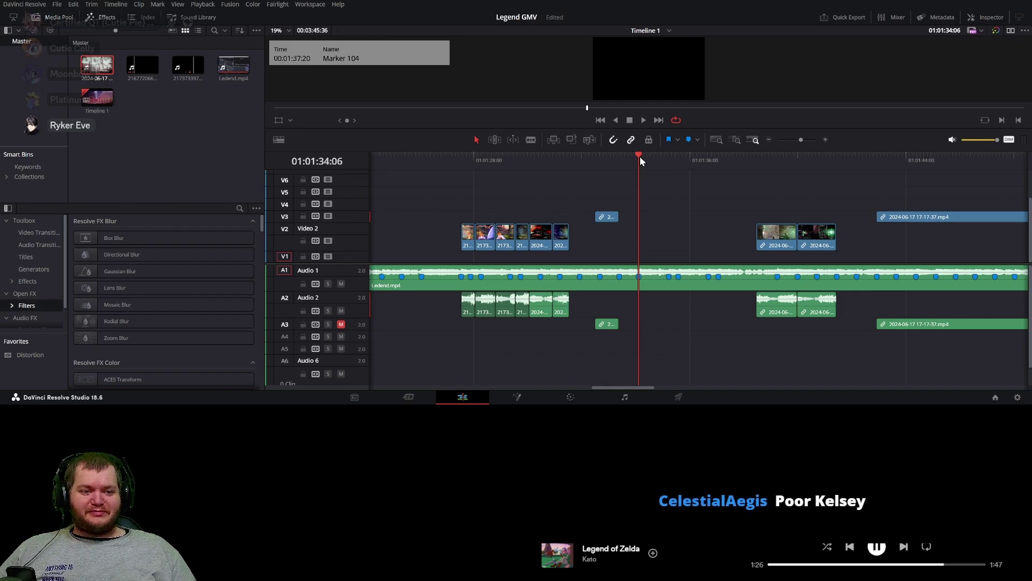
key(space)
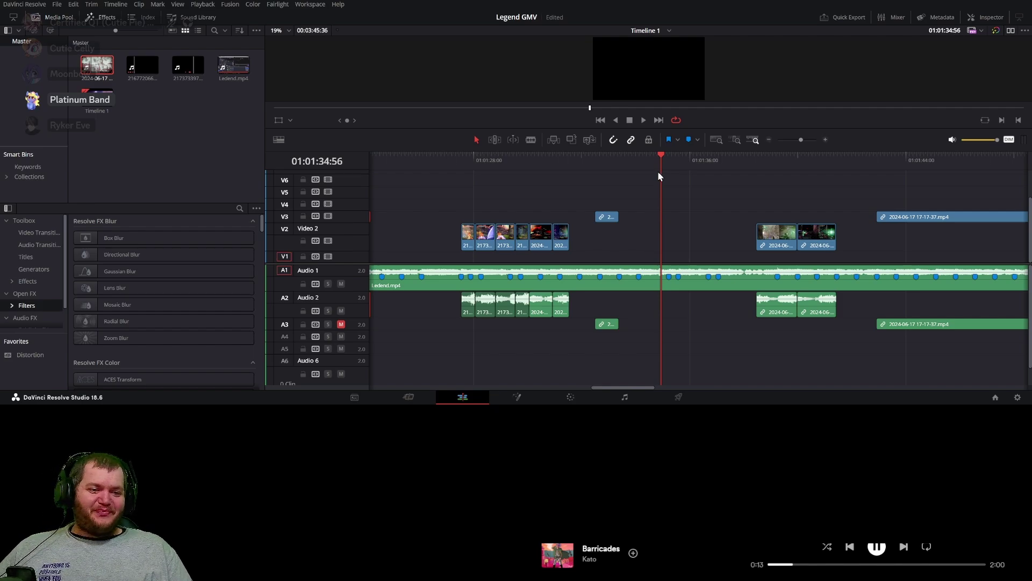
click(639, 159)
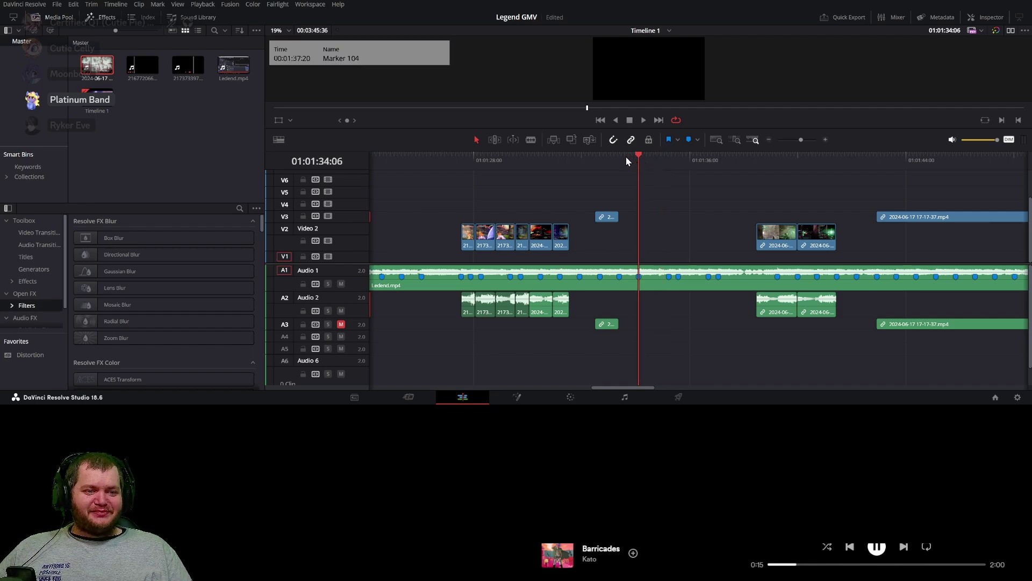
click(624, 156)
key(space)
key(space)
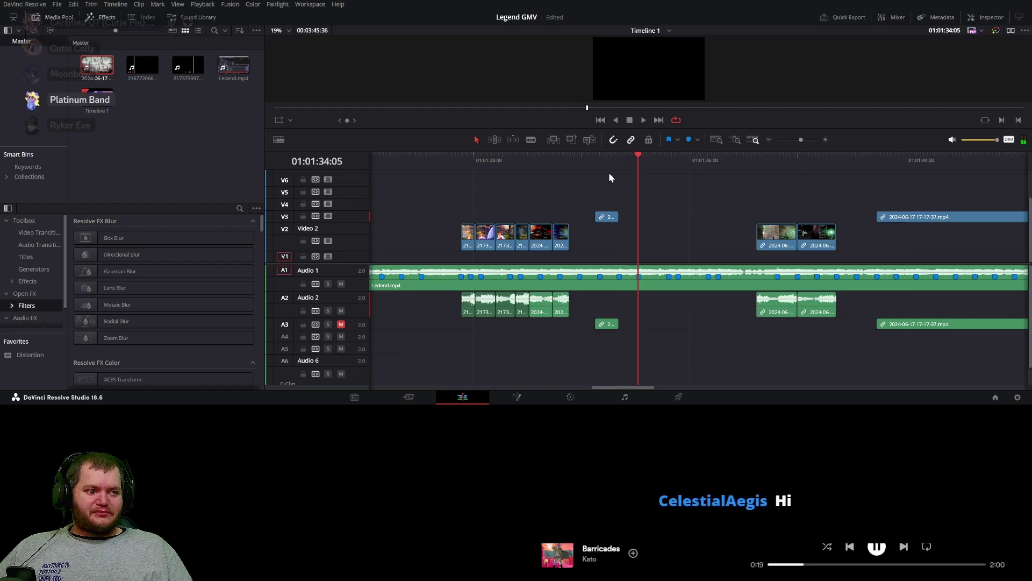
drag(620, 386, 618, 385)
drag(388, 218, 701, 219)
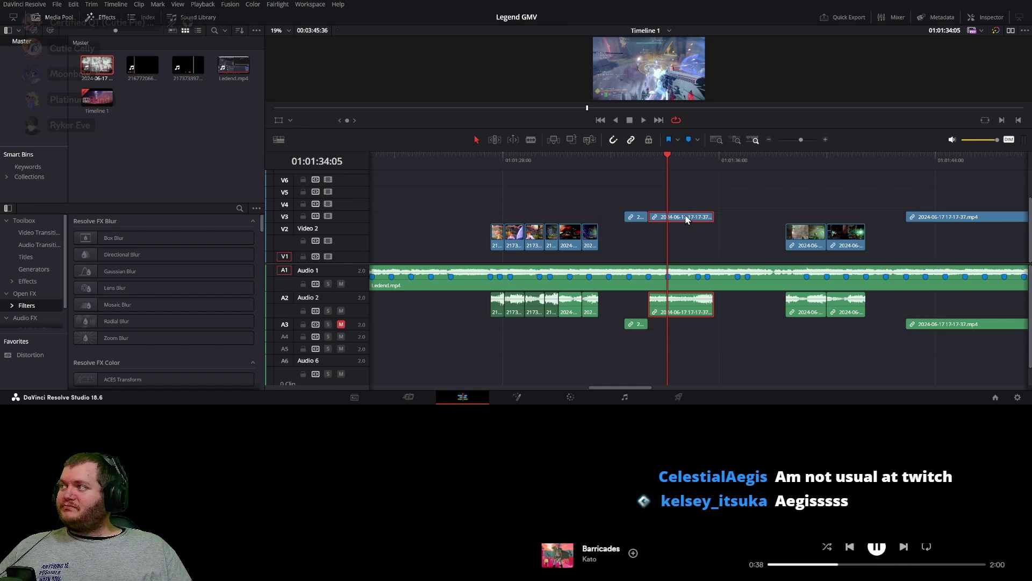
click(824, 138)
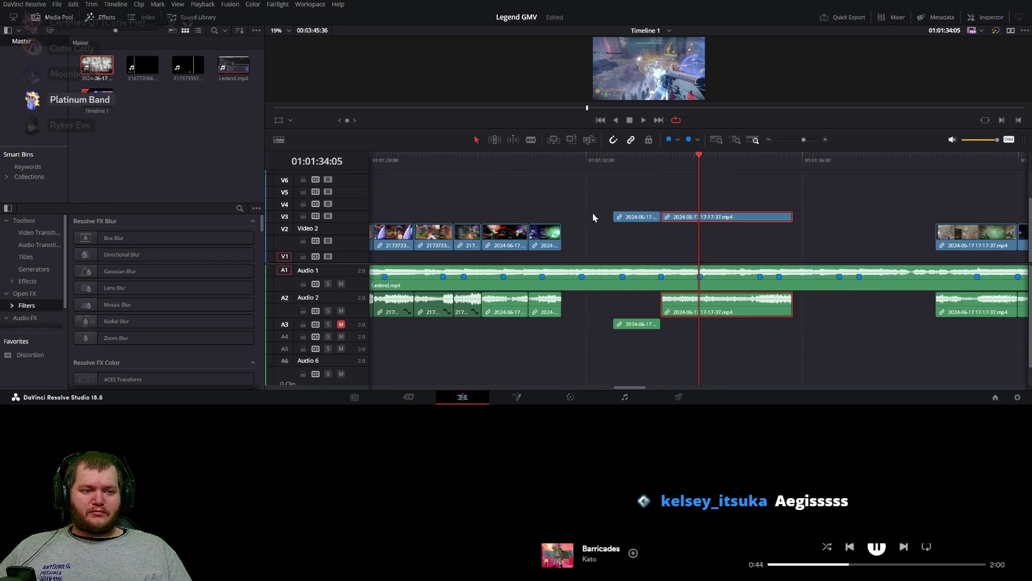
drag(353, 211, 355, 193)
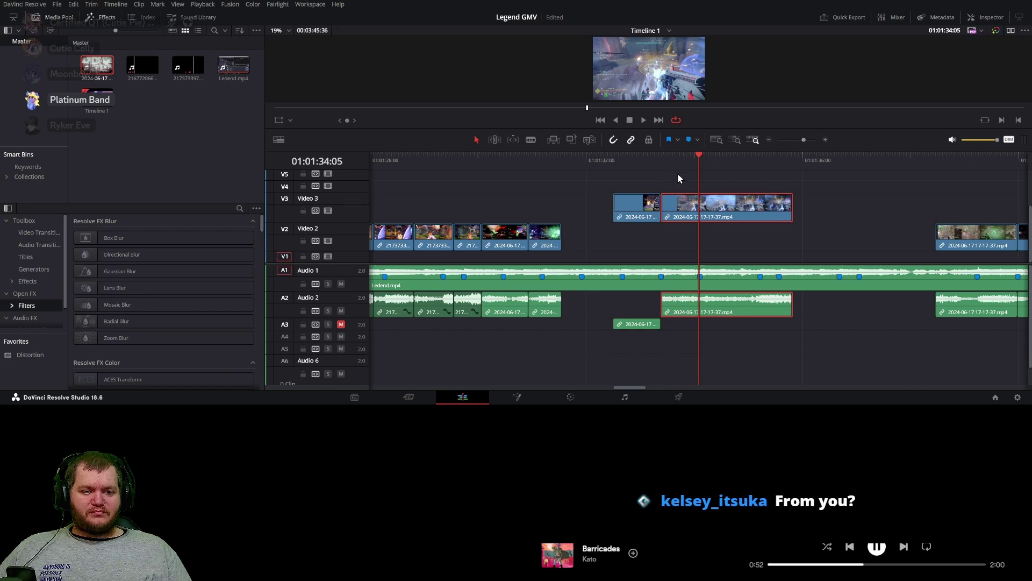
Step: Play the moved Video 3 clip to its end in an enlarged viewer and return the playhead to the clip's start
key(space)
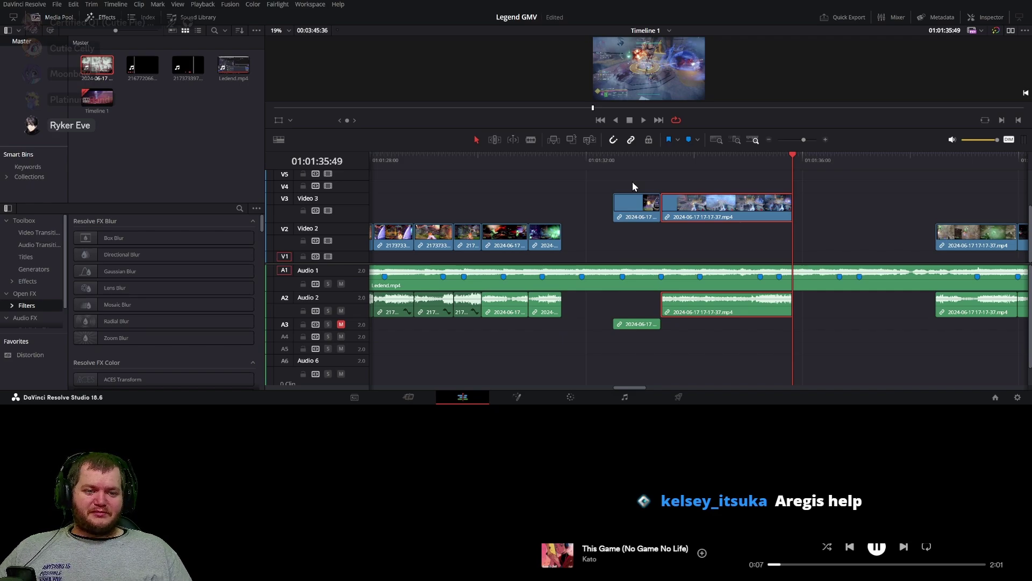
mouse_move(389, 129)
mouse_down()
mouse_move(390, 177)
mouse_move(397, 144)
mouse_up()
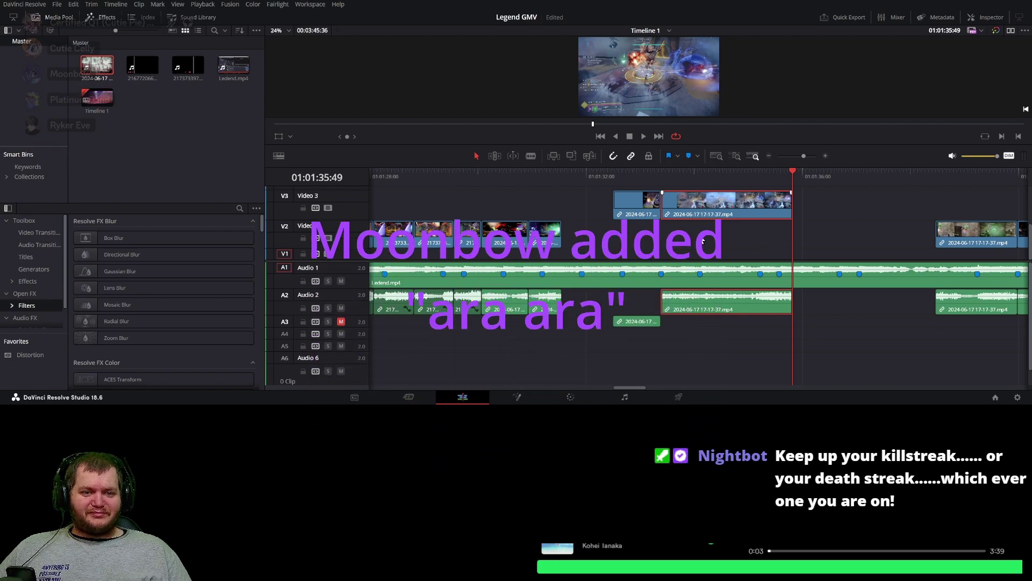
click(660, 176)
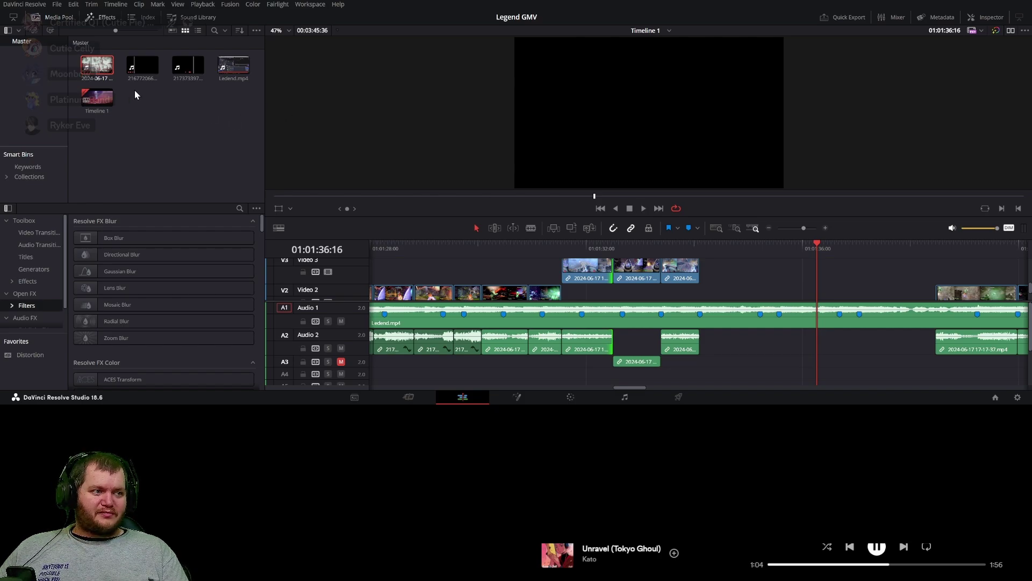
key(q)
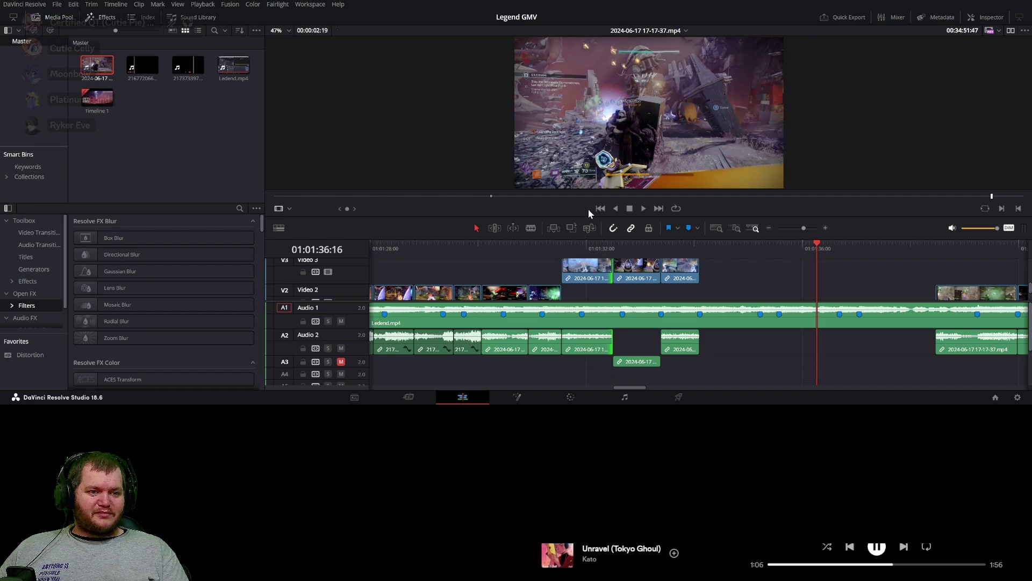
drag(515, 196, 492, 197)
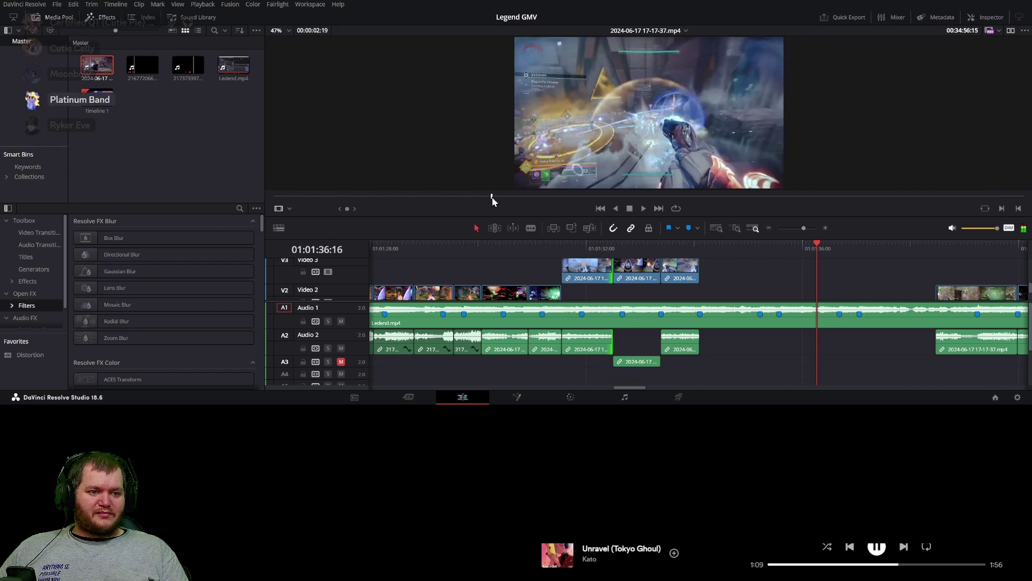
click(642, 208)
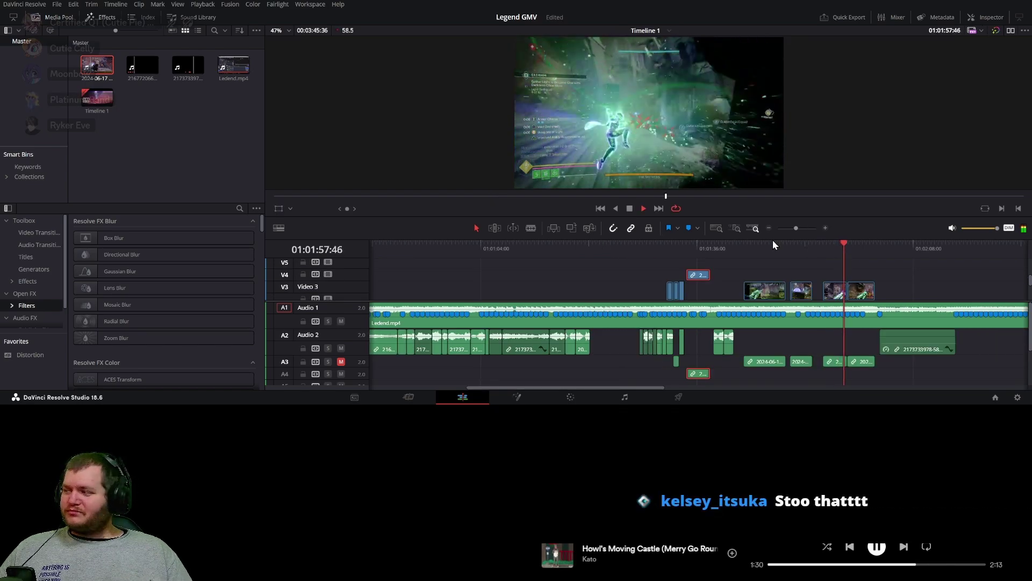
Step: Review the edit by playing the timeline past 01:01:57:46 through the later clips and again from 01:01:25:26
key(space)
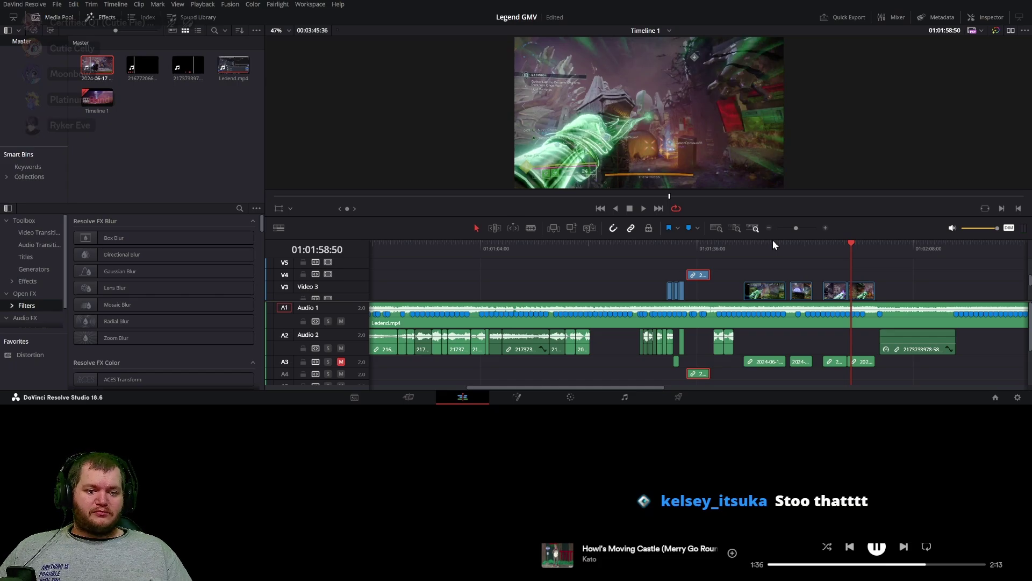
key(space)
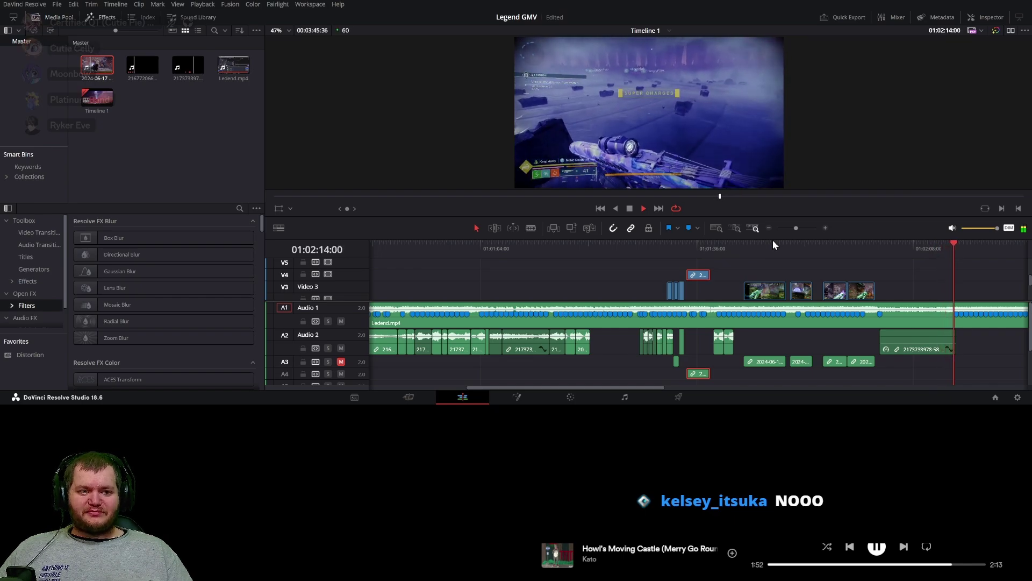
click(772, 240)
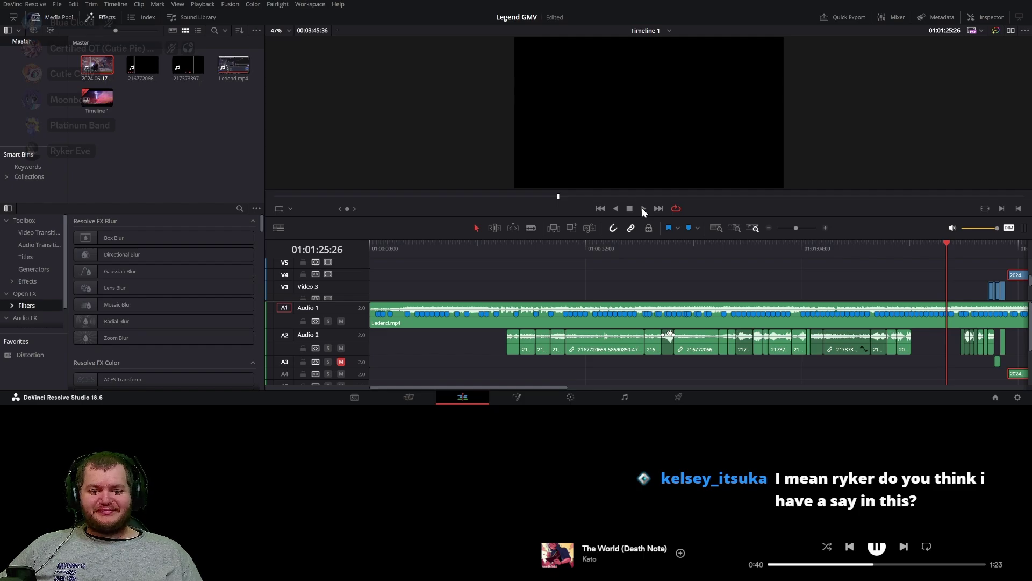
click(643, 208)
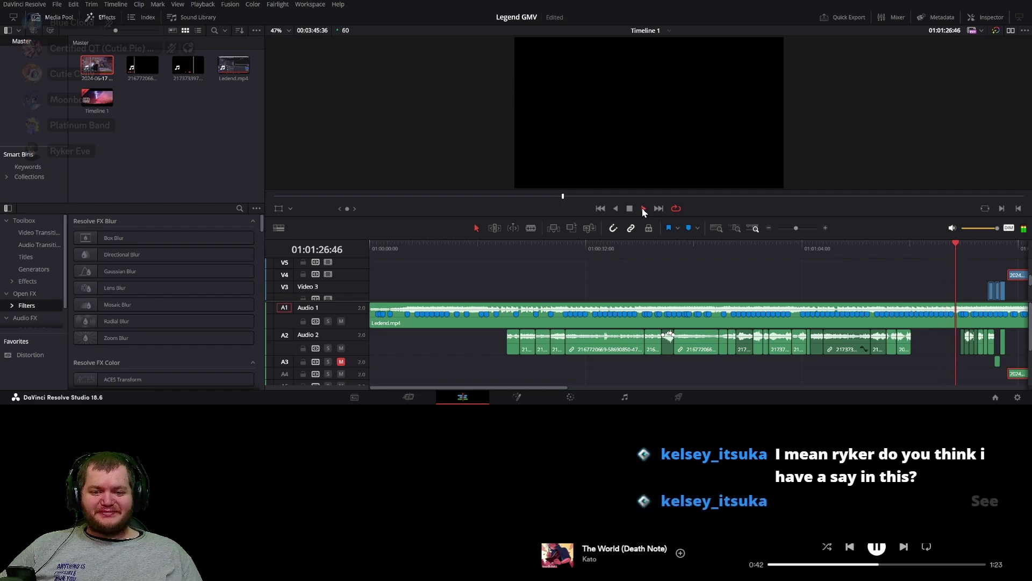